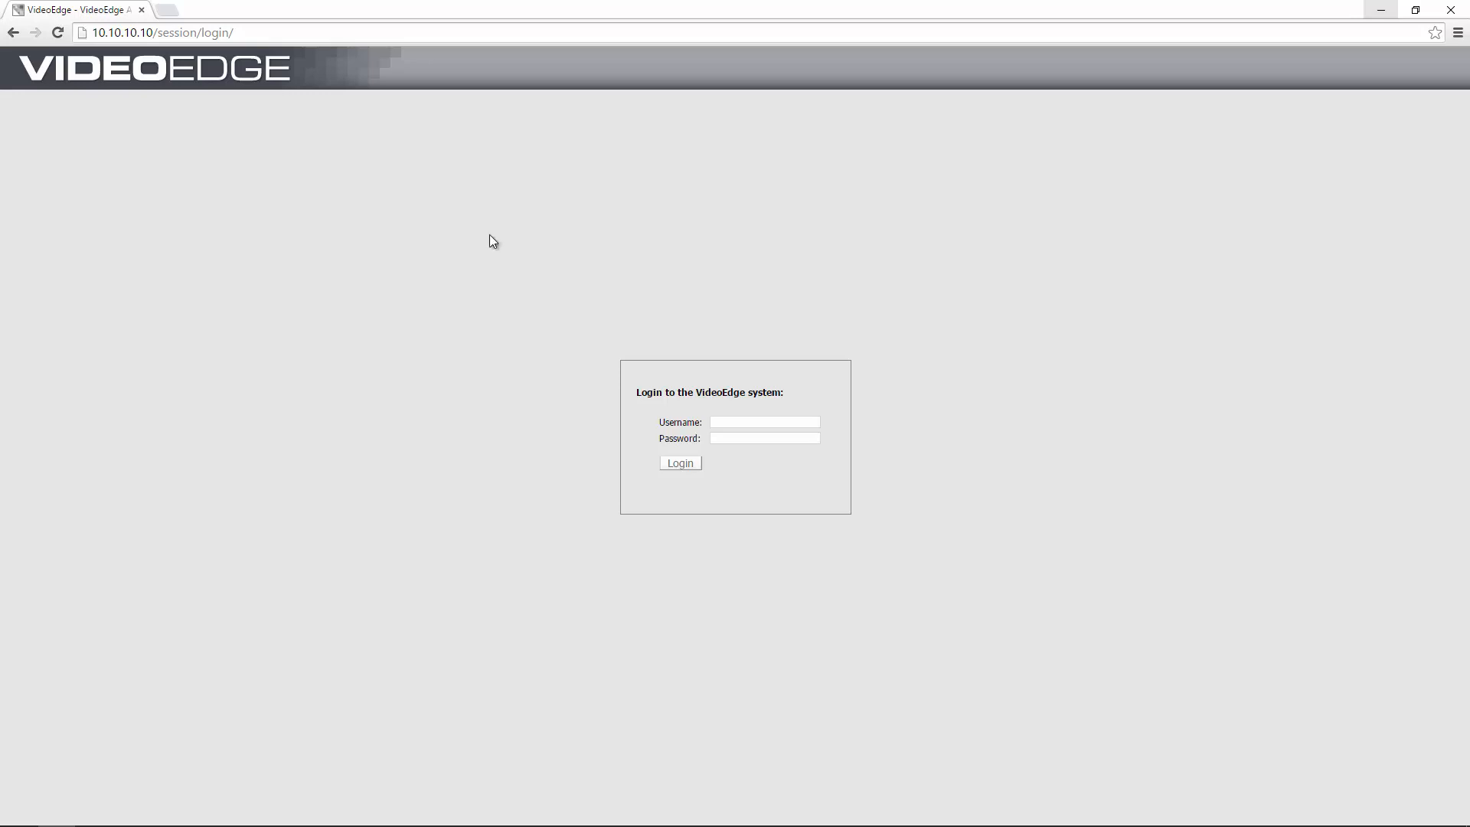
# Log in to the VideoEdge web admin with the admin account credentials.
pyautogui.click(743, 419)
pyautogui.write('admin')
pyautogui.press('Tab')
pyautogui.write('admin')
pyautogui.click(681, 463)
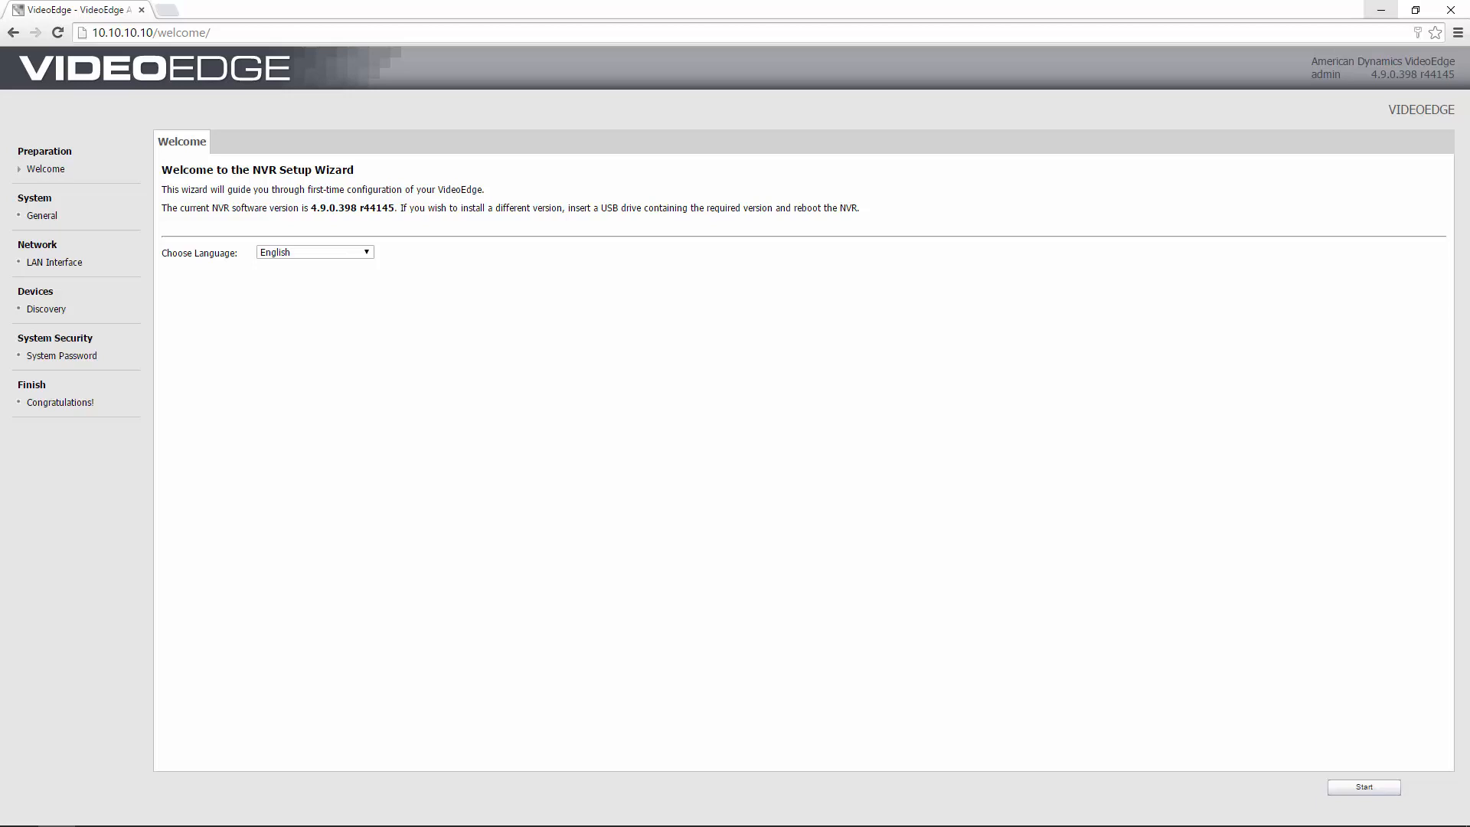
# Keep English as the wizard language and start the setup wizard.
pyautogui.click(362, 251)
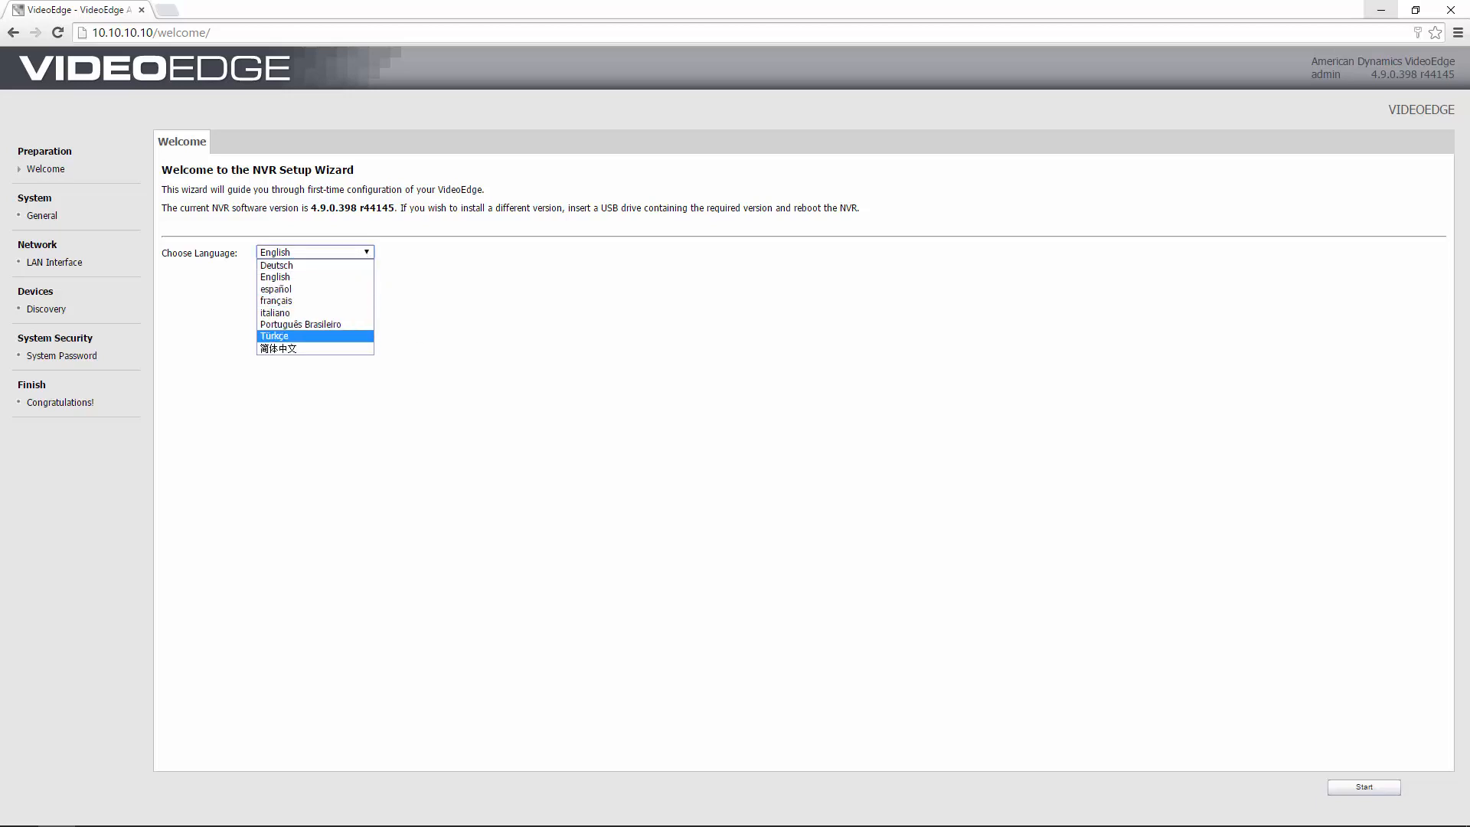
pyautogui.click(345, 277)
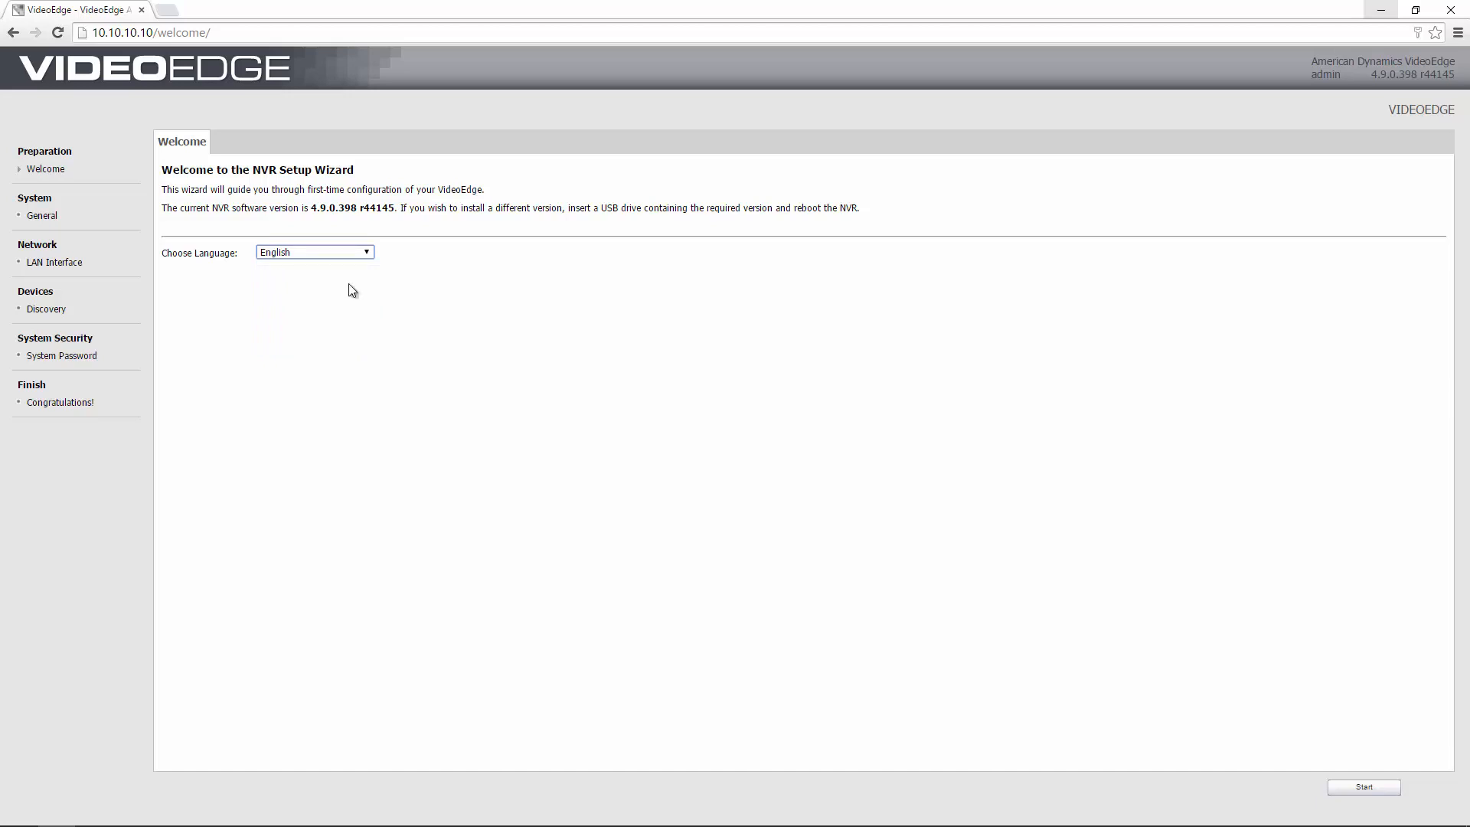
pyautogui.click(1358, 789)
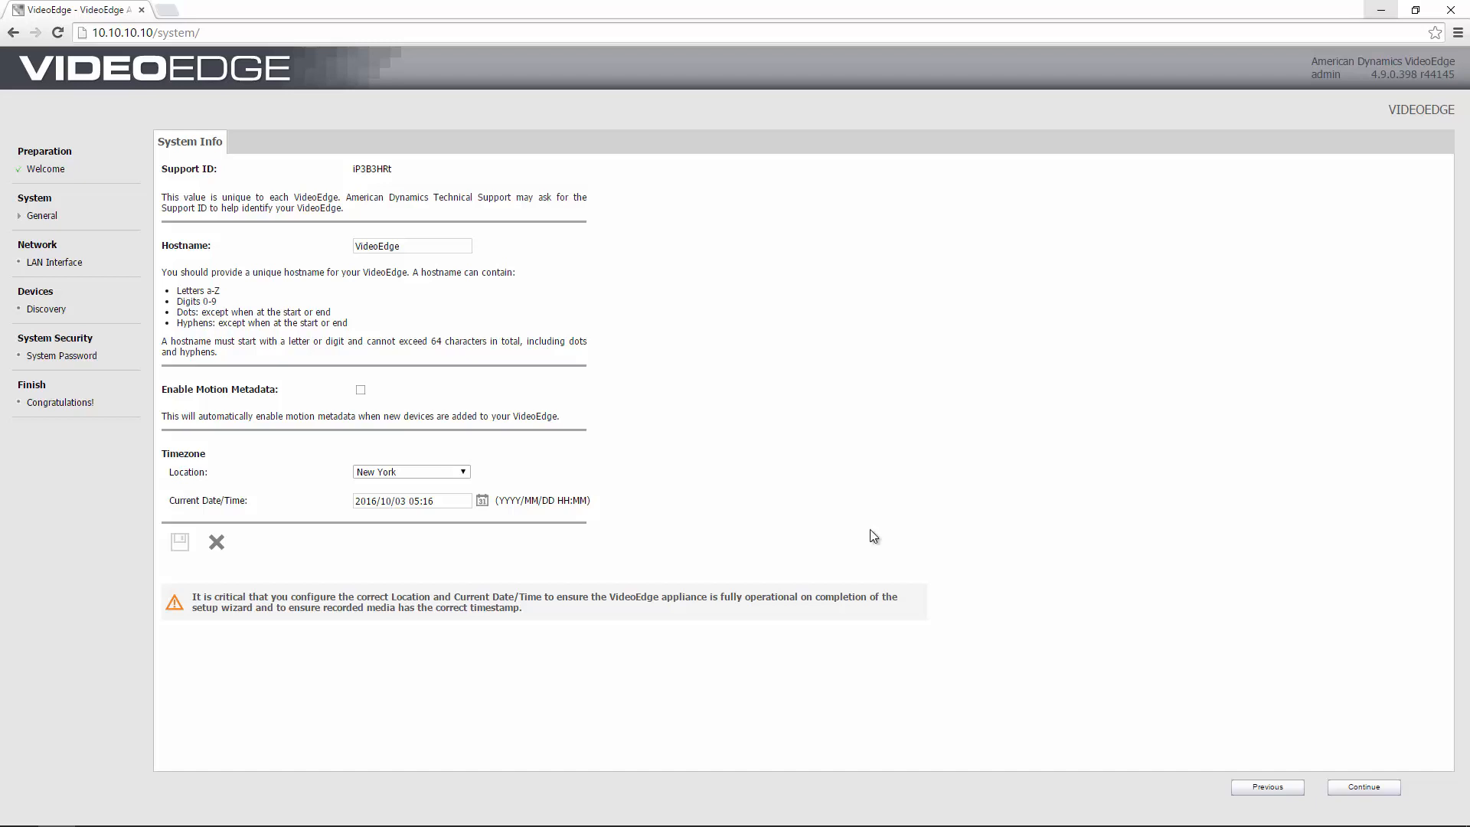
# Change the hostname from VideoEdge to ChrisVE and enable motion metadata for new devices.
pyautogui.doubleClick(365, 247)
pyautogui.write('Chri')
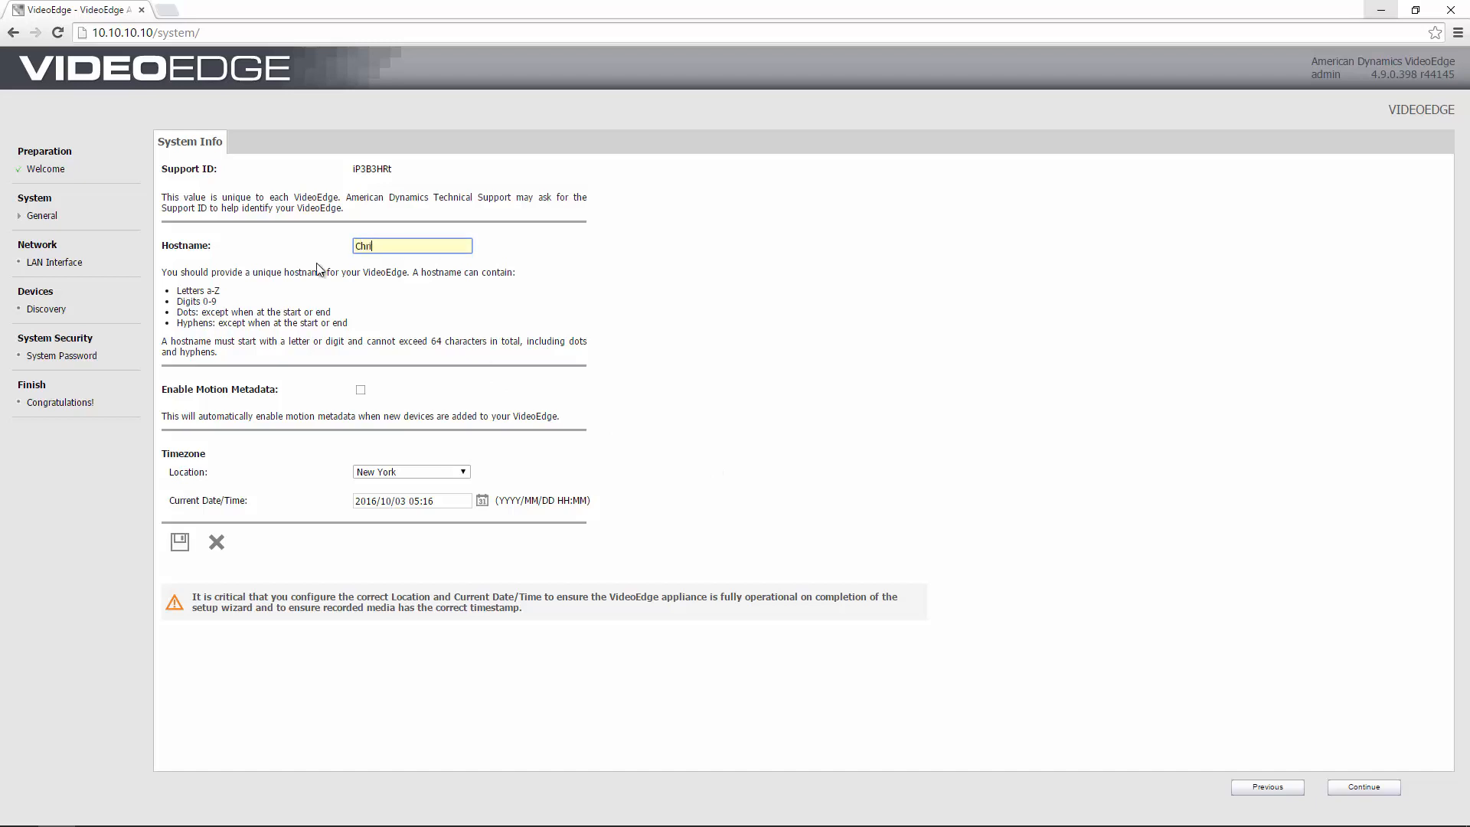
pyautogui.write('sVE')
pyautogui.click(360, 390)
# Set the timezone location to London, save, and continue to the LAN Interface step.
pyautogui.click(458, 469)
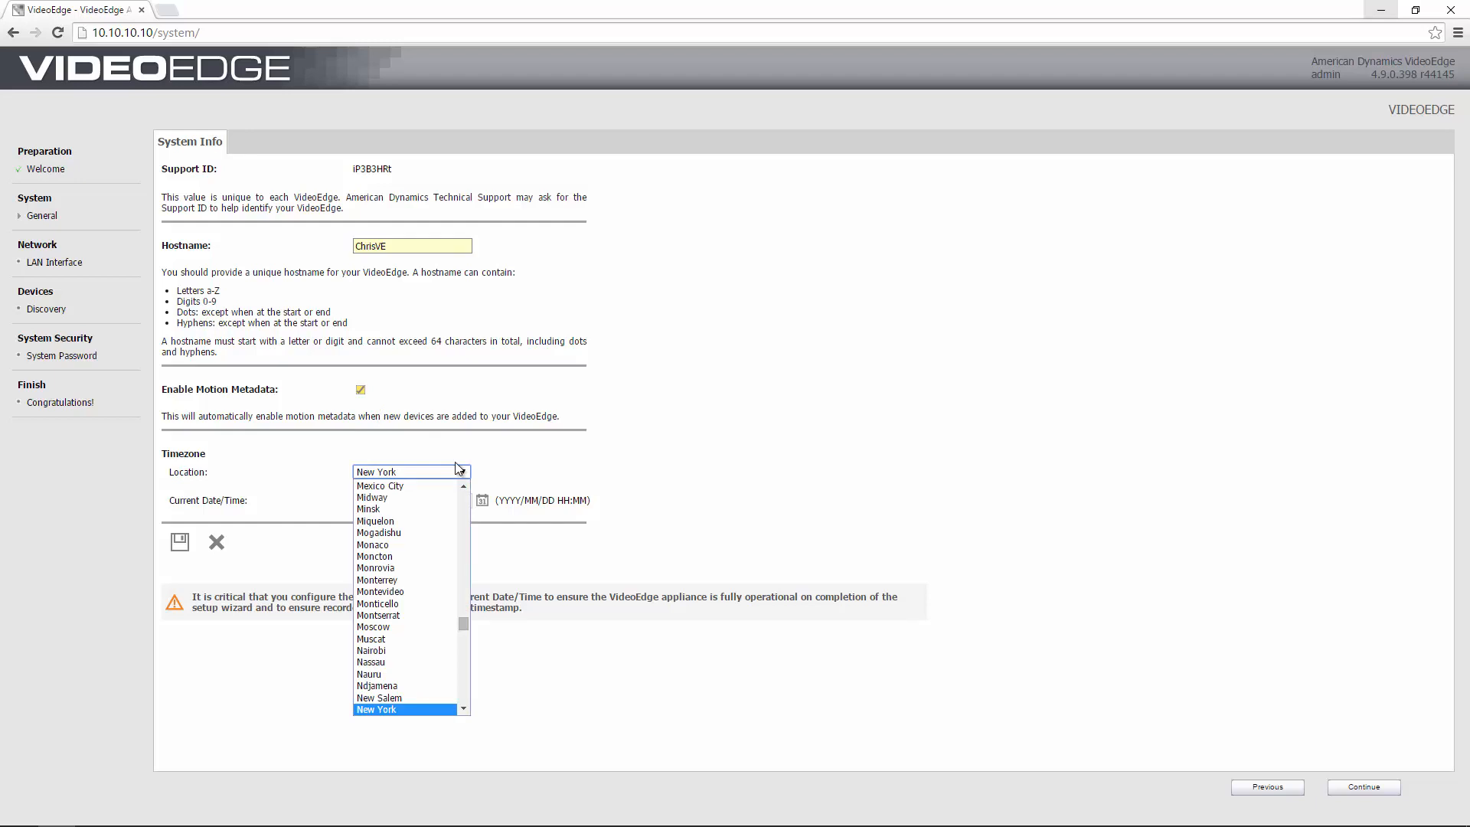
pyautogui.press('l')
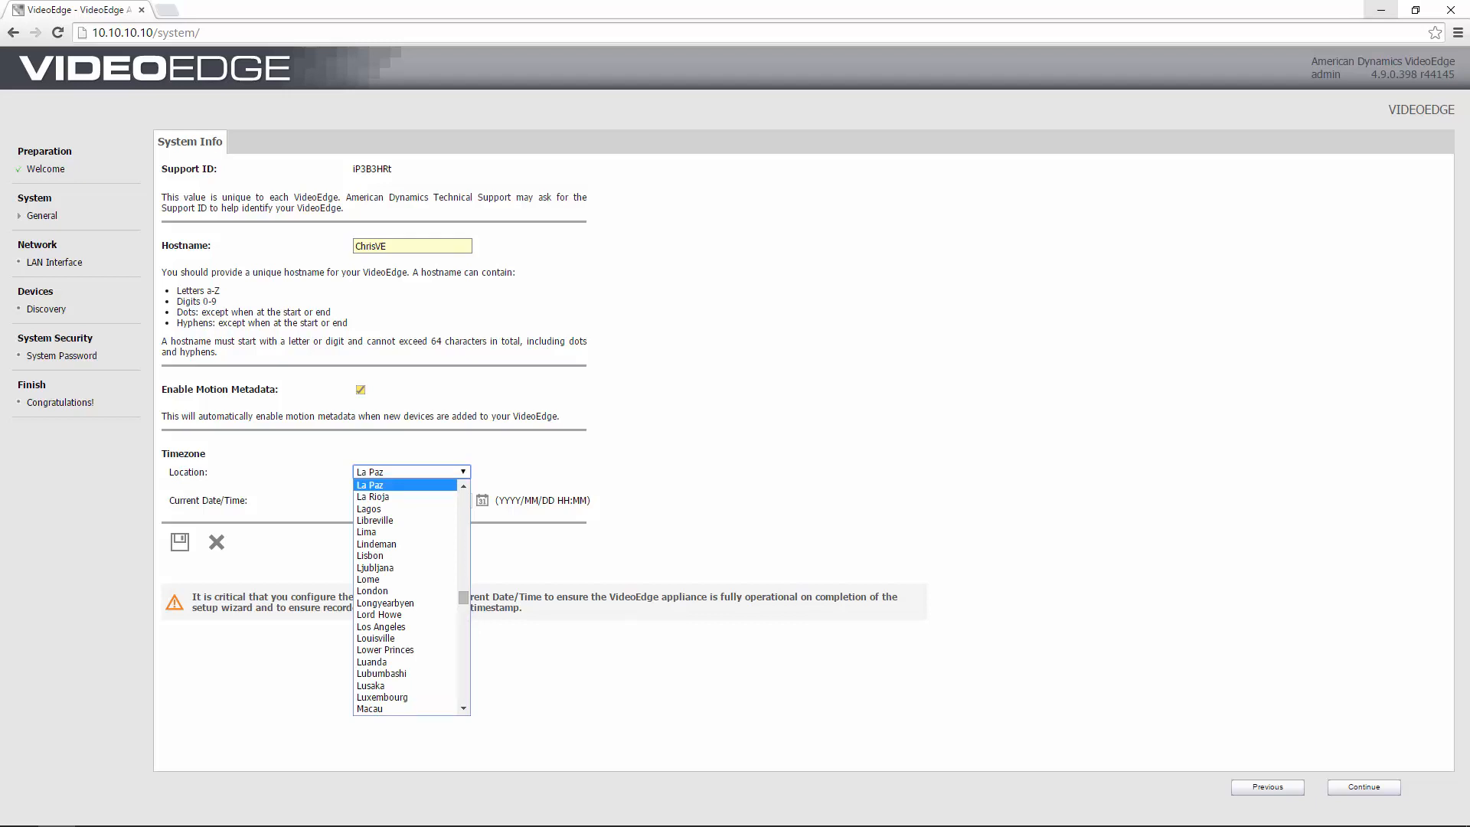
pyautogui.click(409, 590)
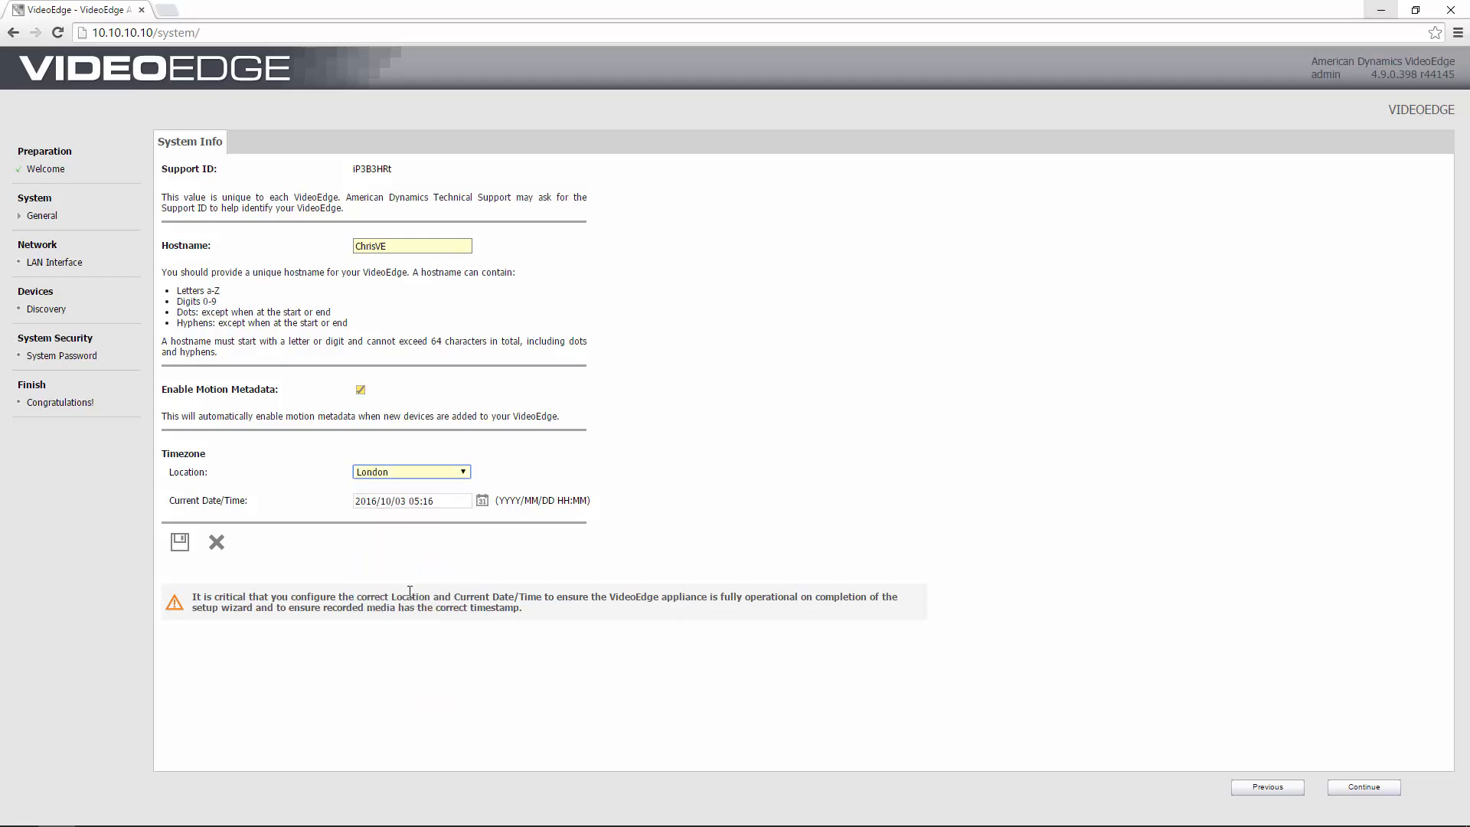
pyautogui.click(185, 545)
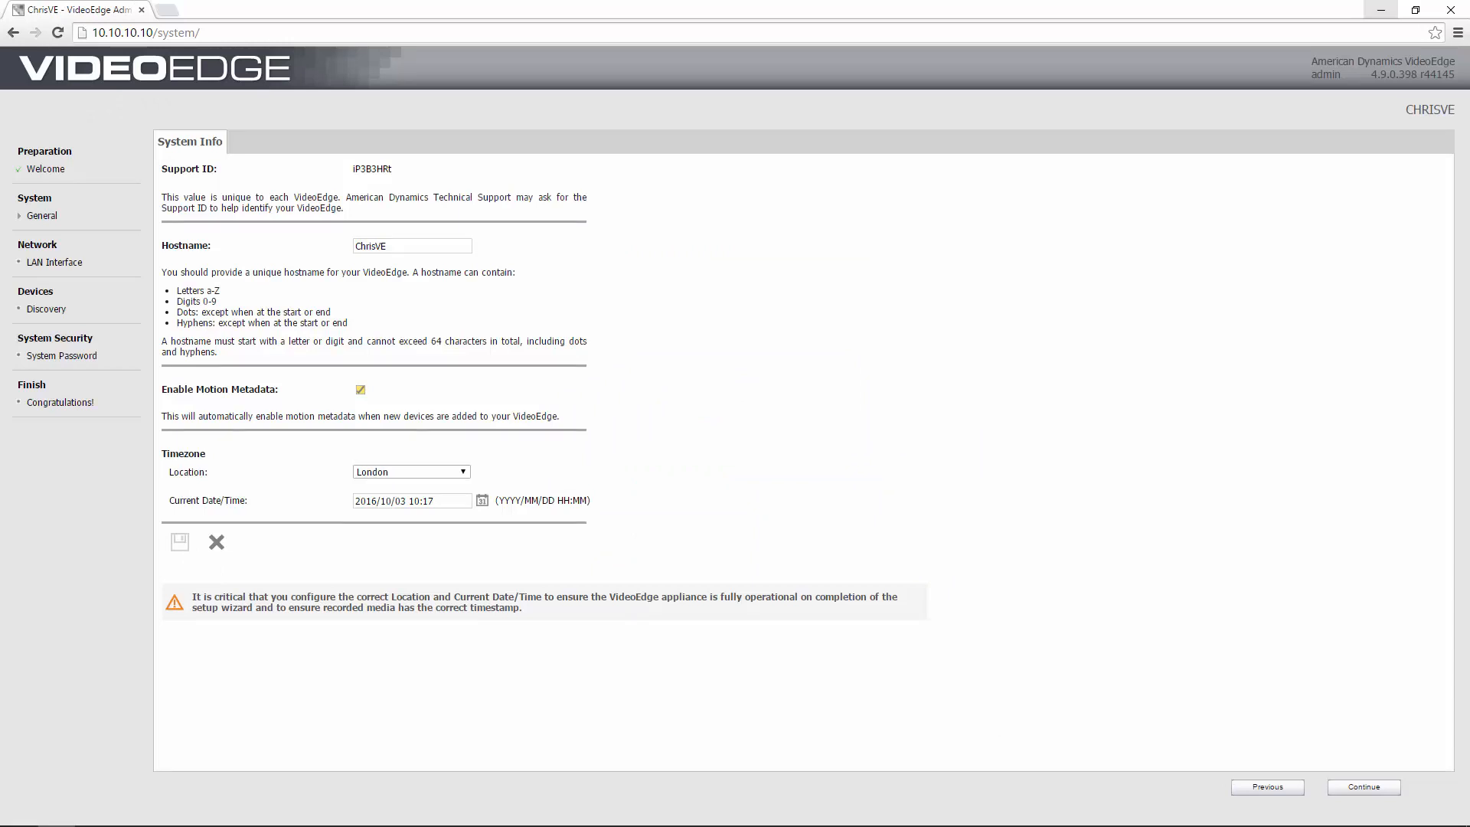
pyautogui.click(1339, 784)
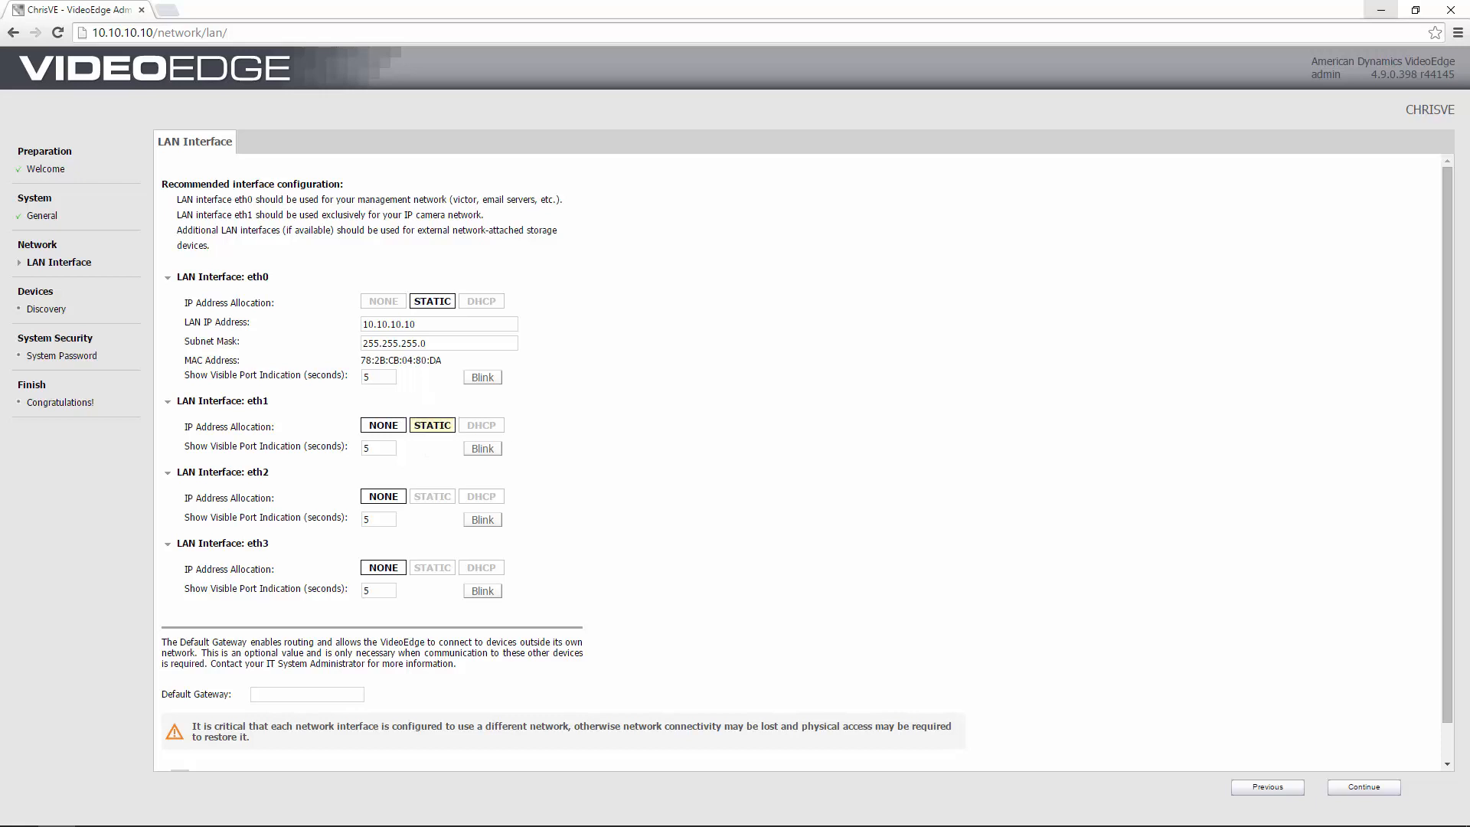
# Make eth1 static with LAN IP address 192.168.0.4.
pyautogui.click(430, 425)
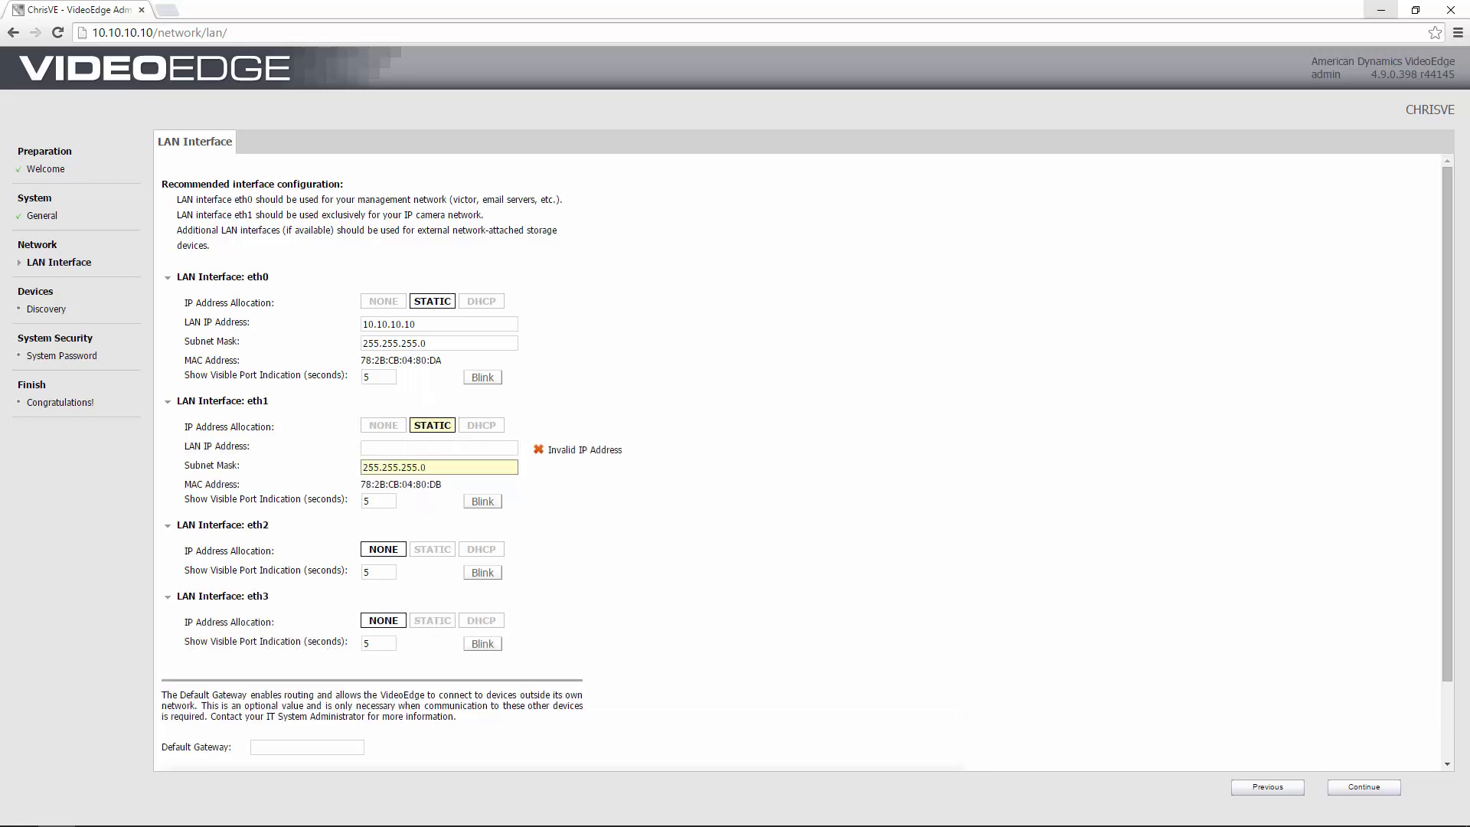
pyautogui.click(423, 447)
pyautogui.write('192.168.0.4')
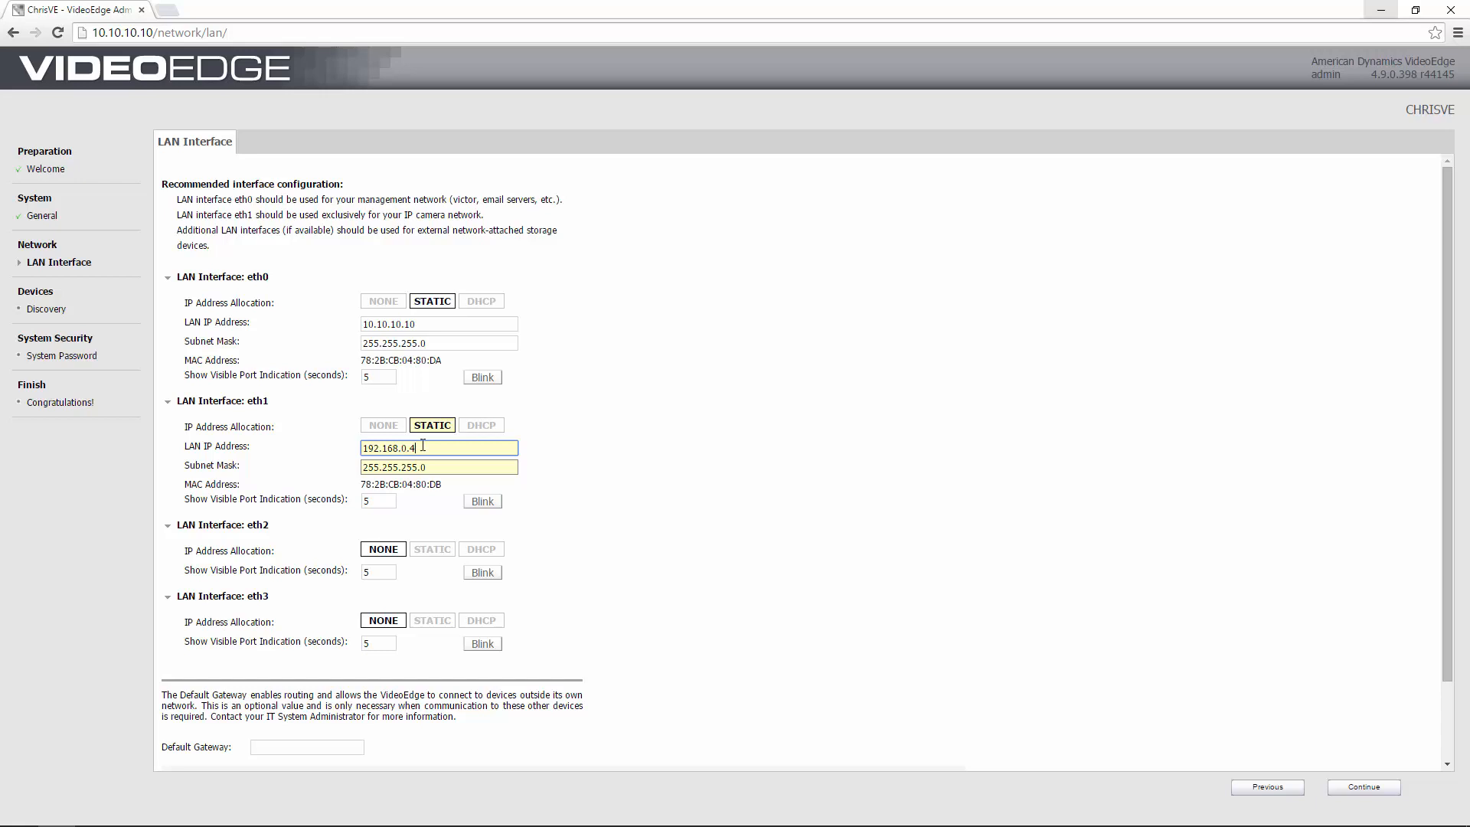
pyautogui.scroll(-1, 442, 520)
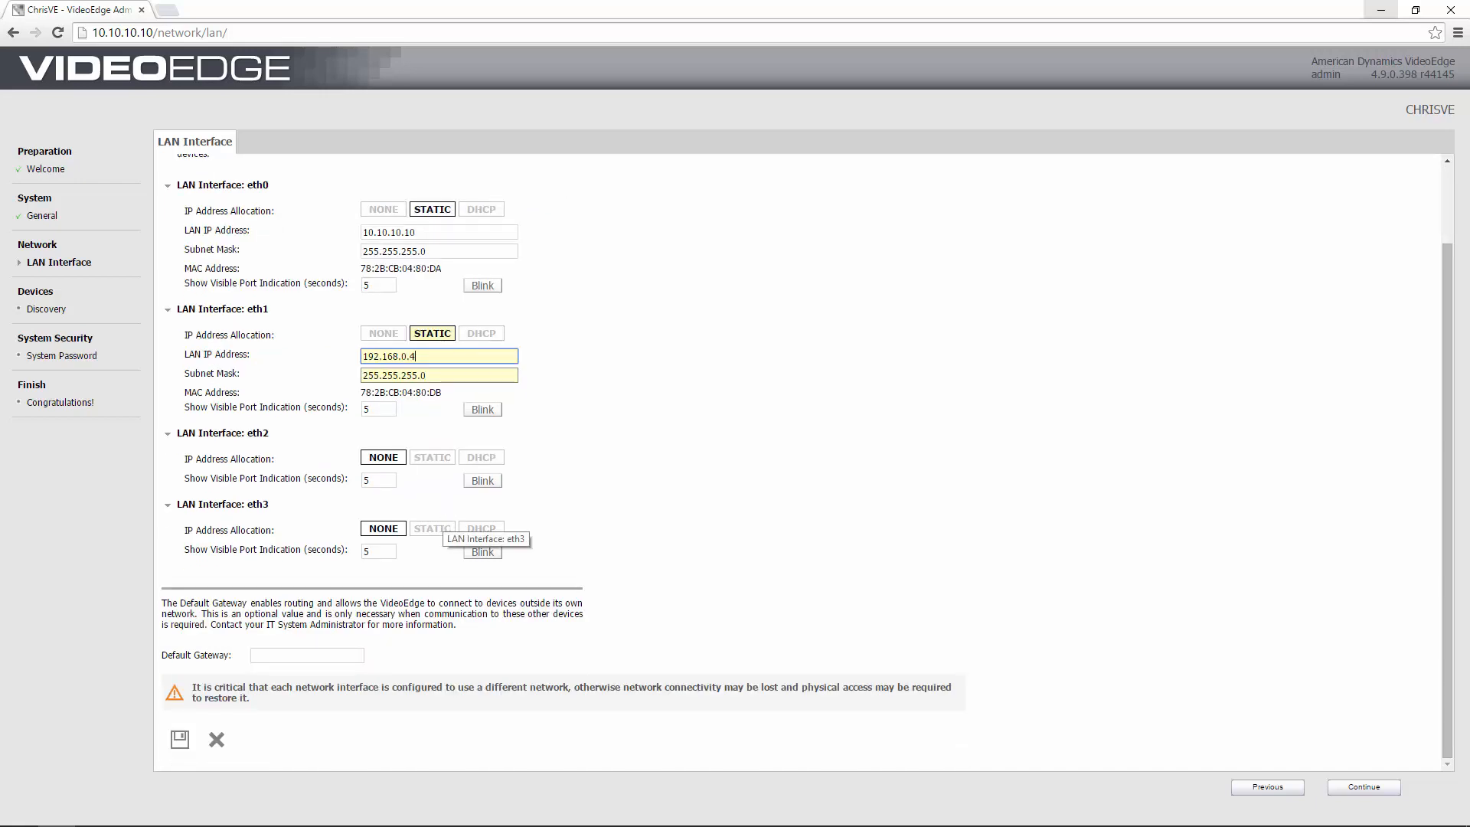
# Save the eth1 static settings, confirm the network-change caution, and continue to device discovery.
pyautogui.click(182, 738)
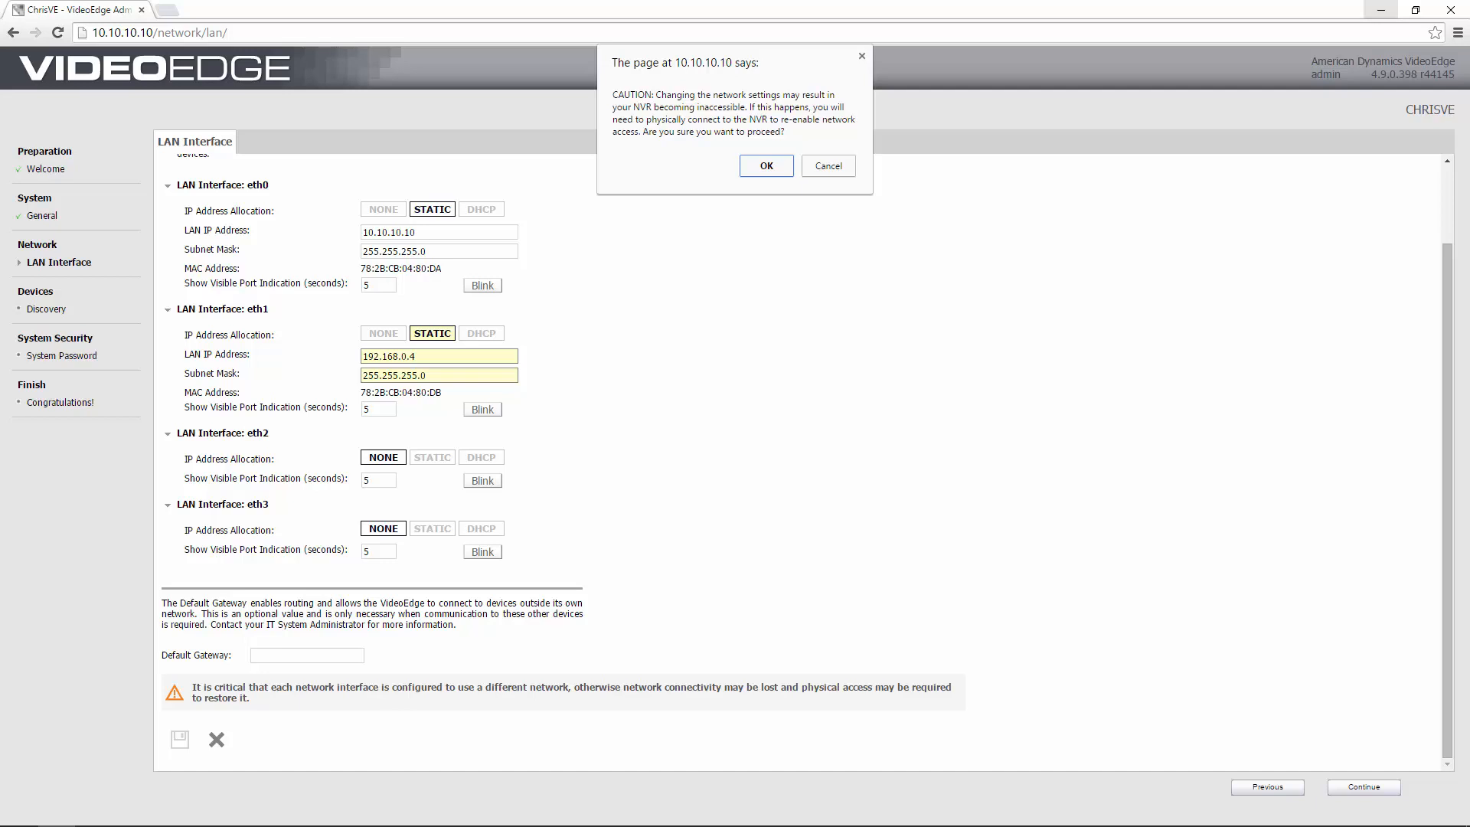
pyautogui.click(767, 167)
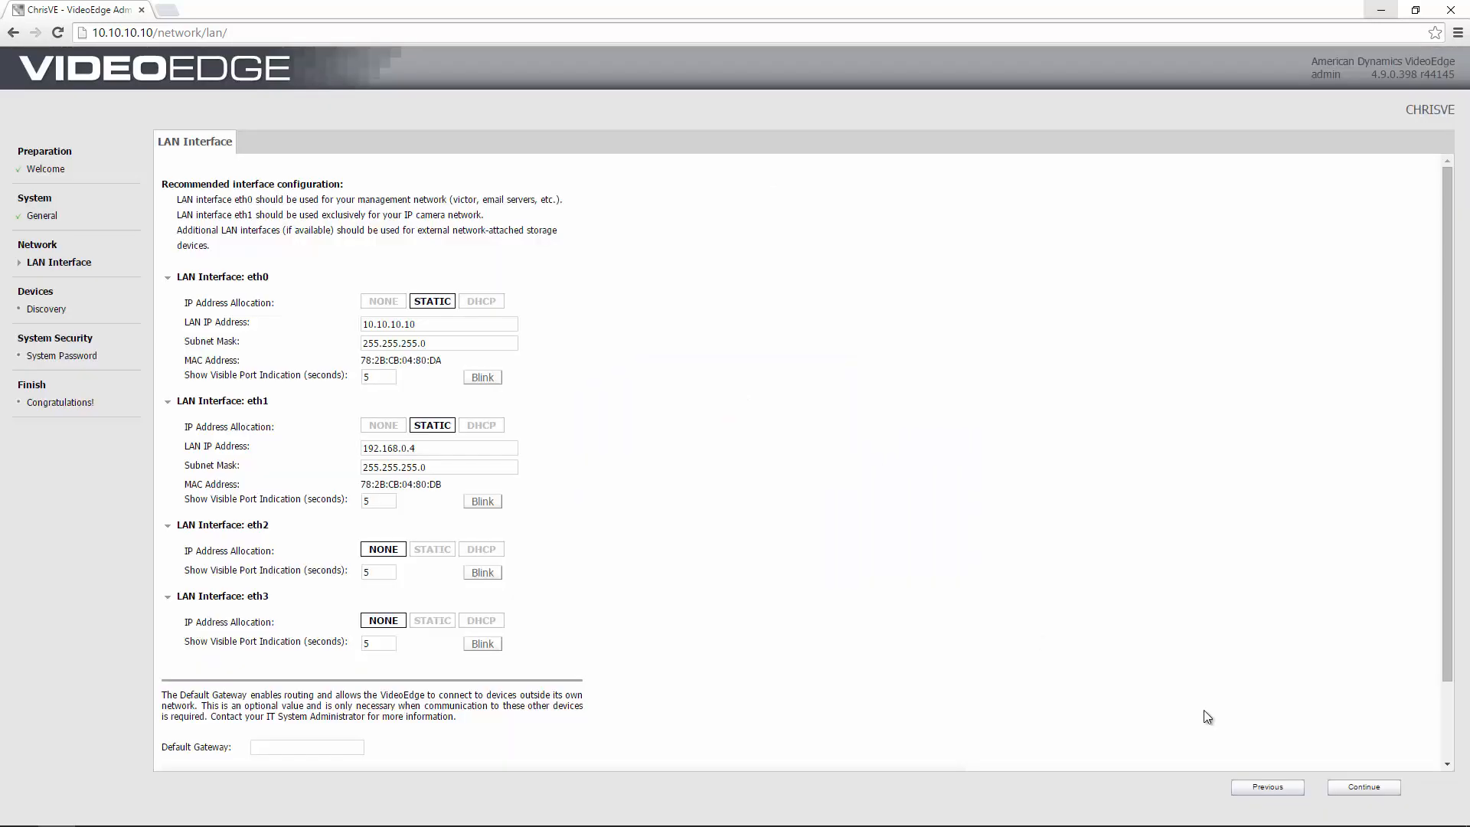
pyautogui.click(1361, 789)
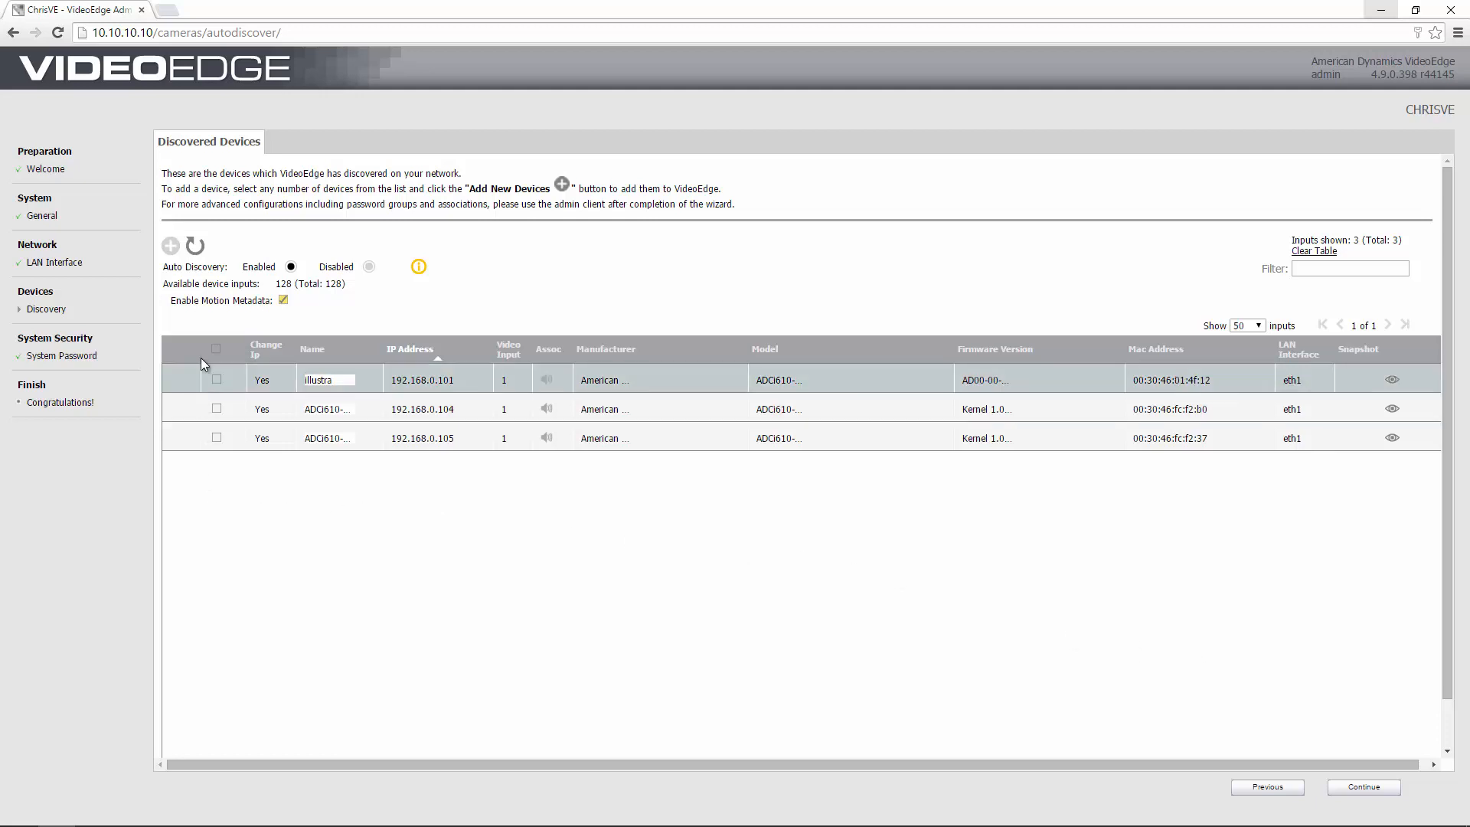
# Select all three discovered cameras, add them to the recorder, and continue.
pyautogui.click(217, 379)
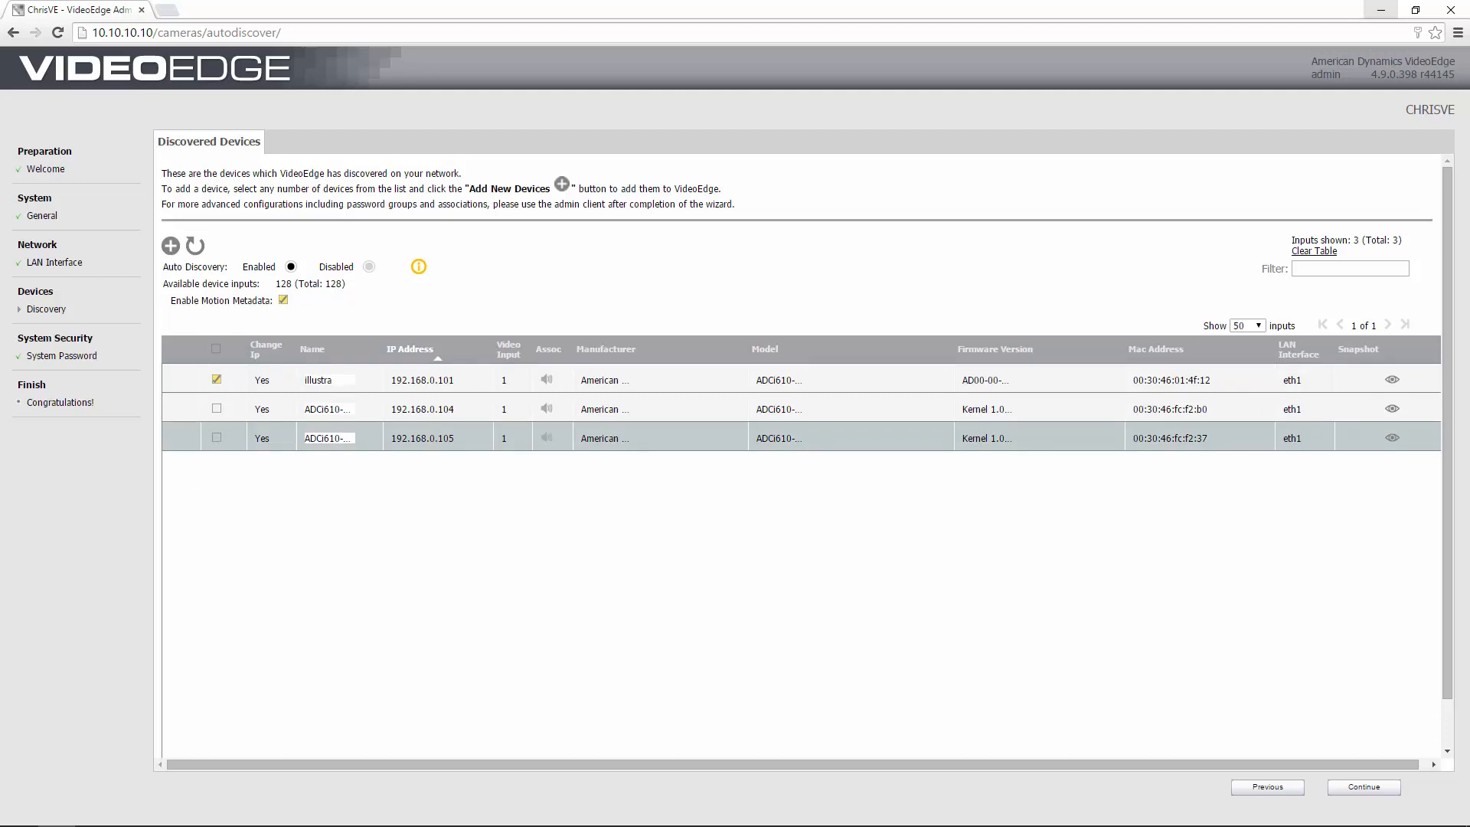
pyautogui.click(217, 350)
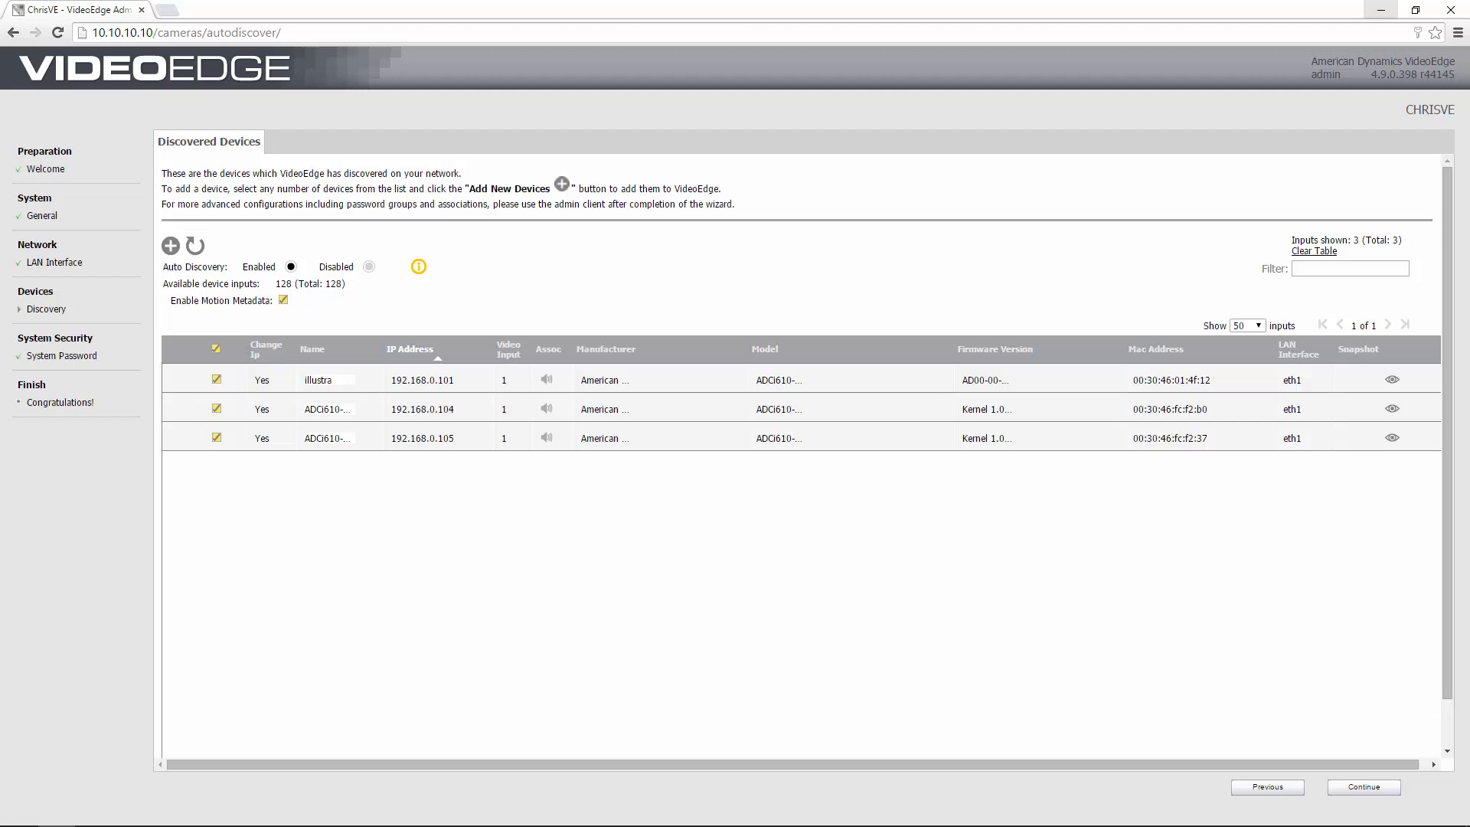
pyautogui.click(171, 243)
pyautogui.click(1359, 790)
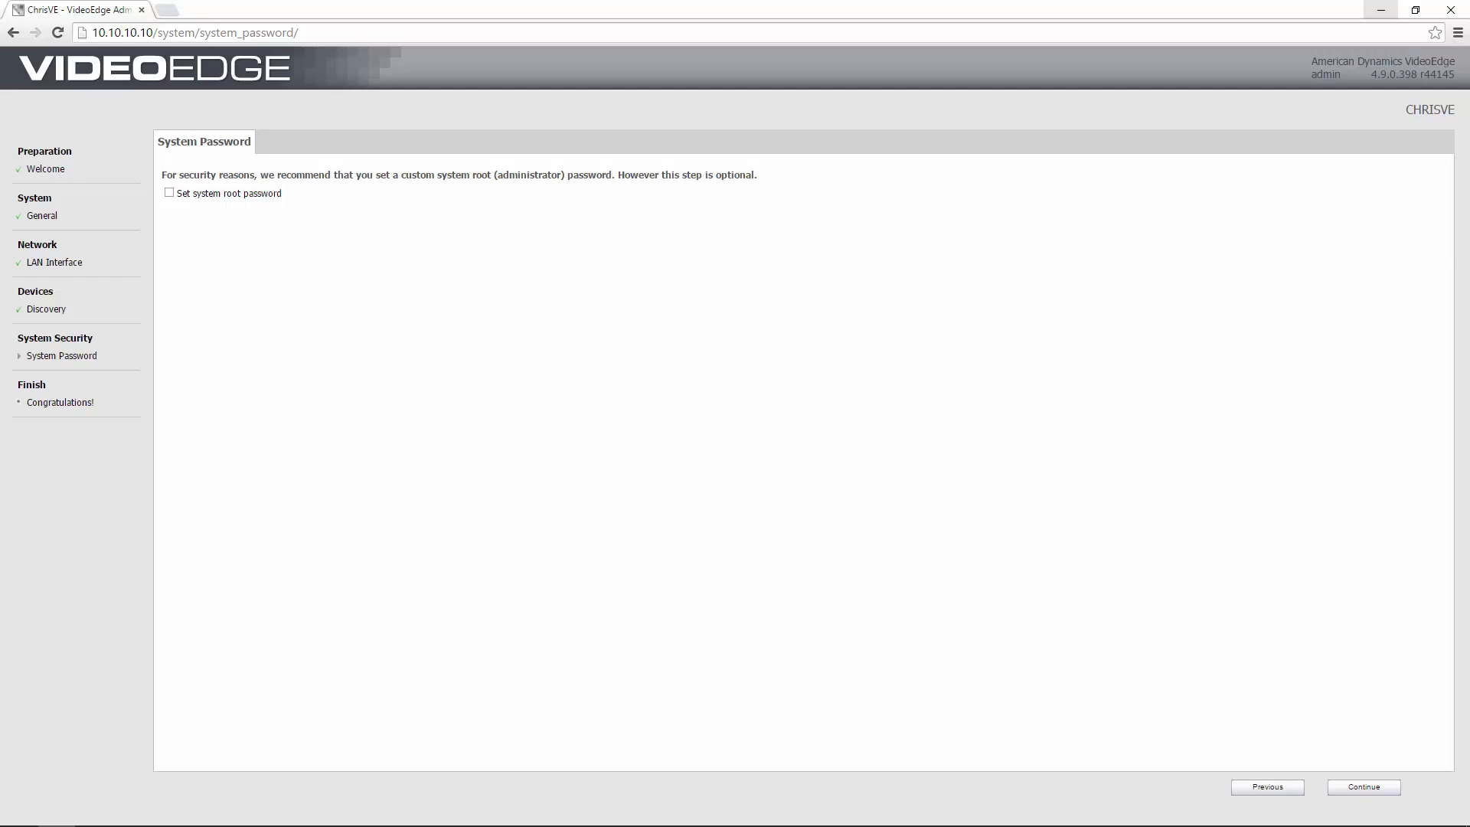
# Leave the system root password unset, finish the wizard, and leave the Congratulations page.
pyautogui.click(169, 192)
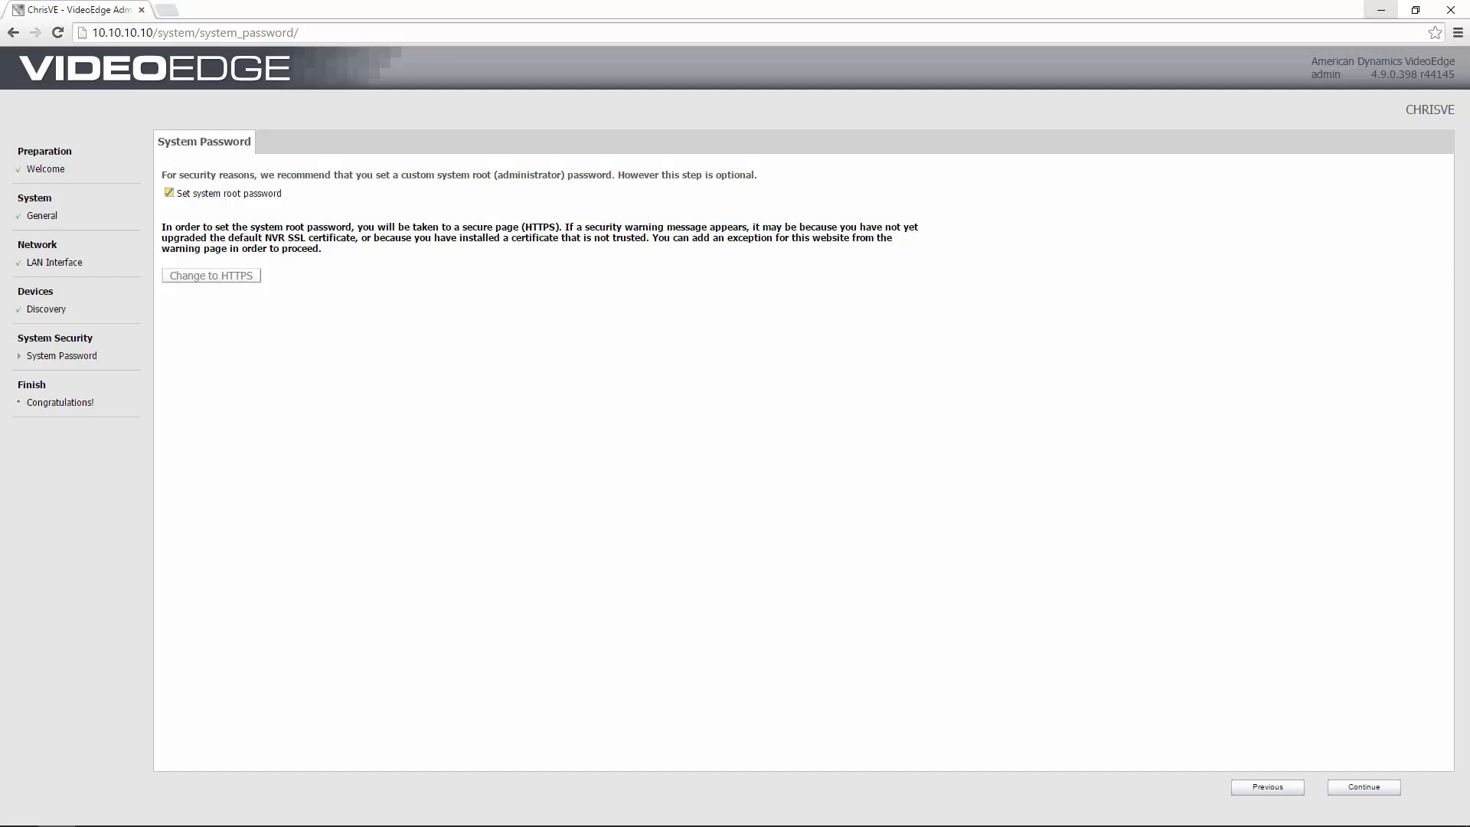
pyautogui.click(169, 194)
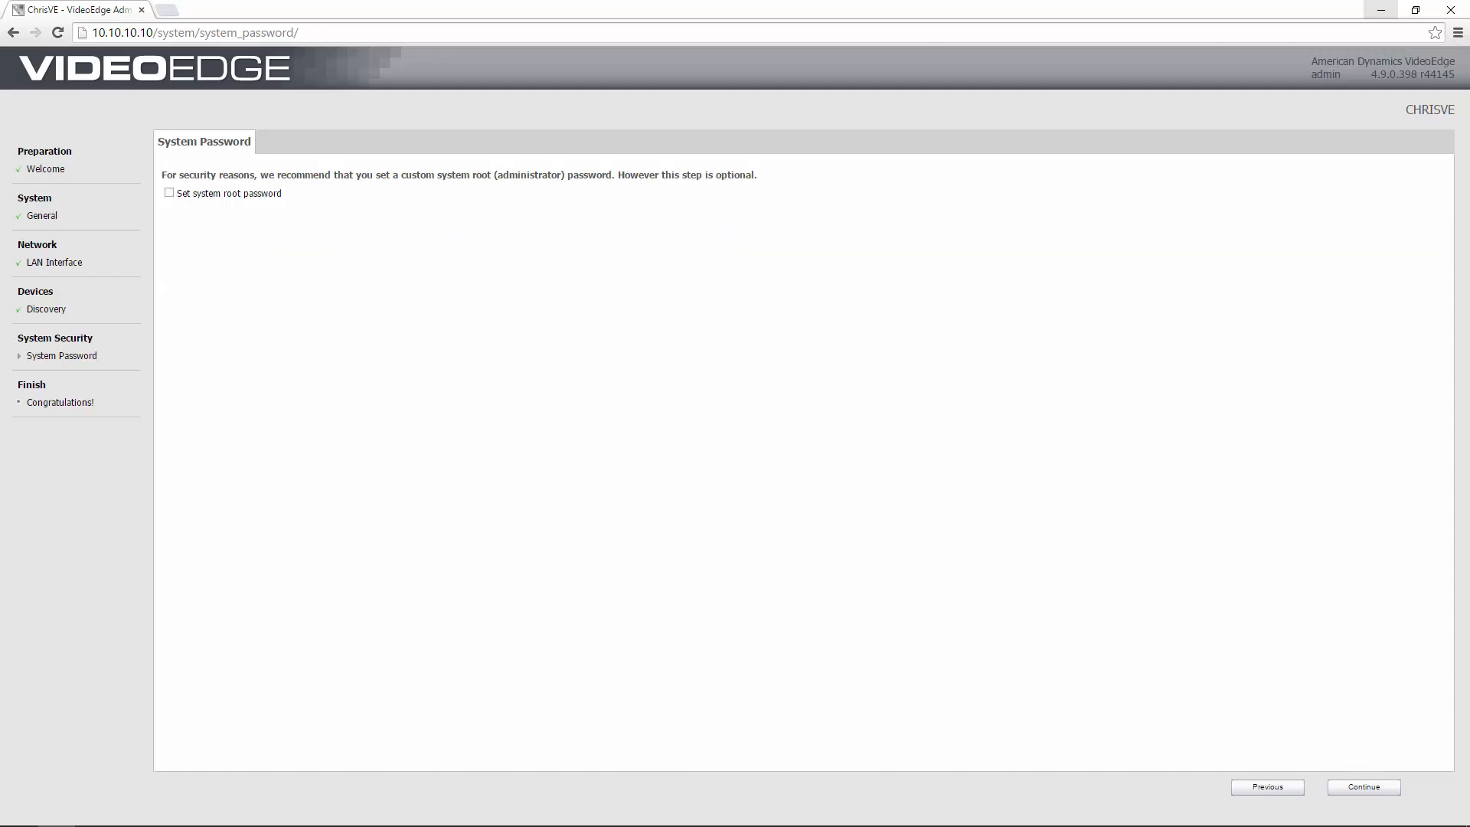
pyautogui.click(1382, 790)
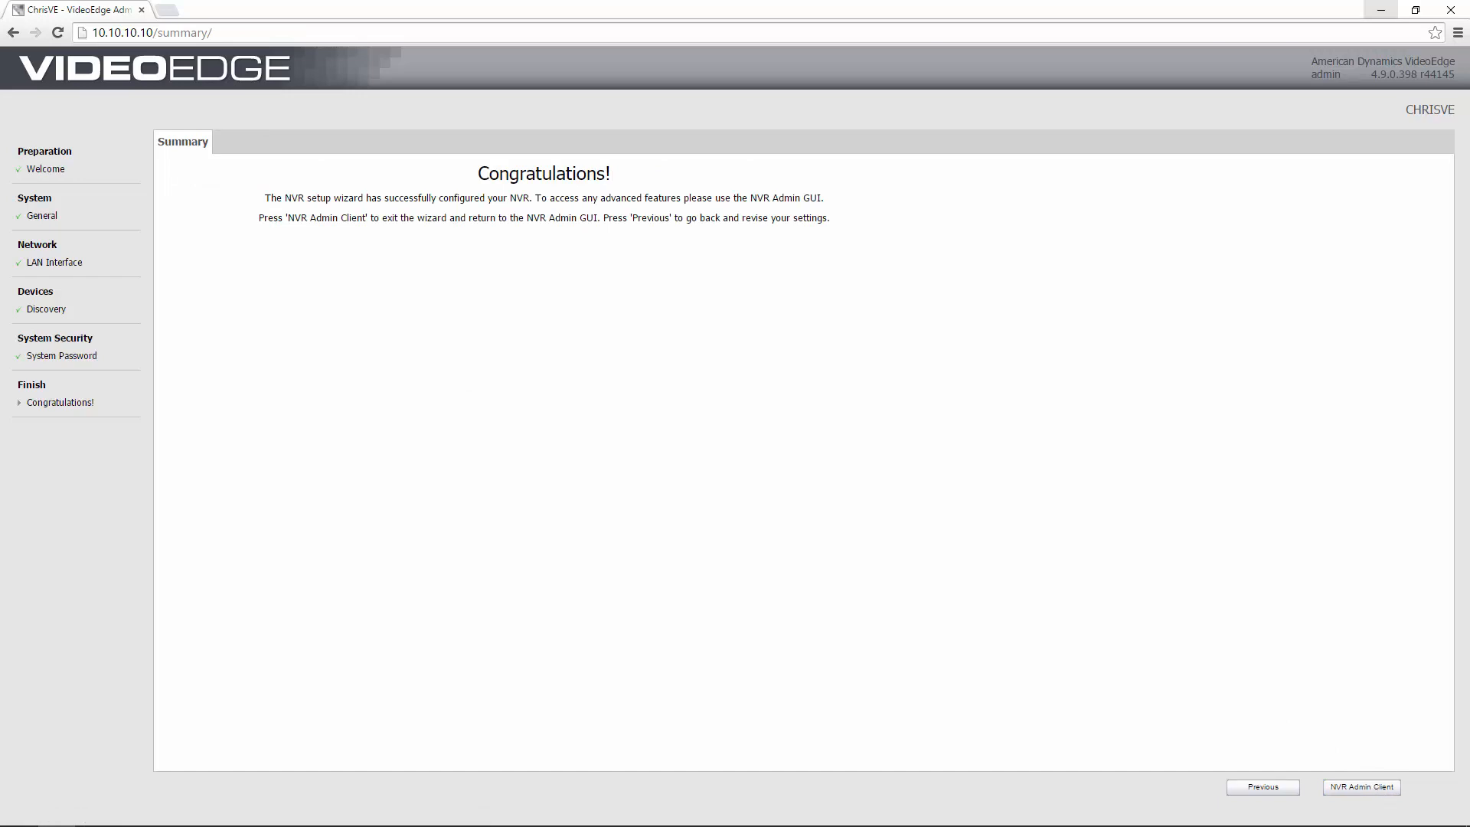
pyautogui.click(1366, 785)
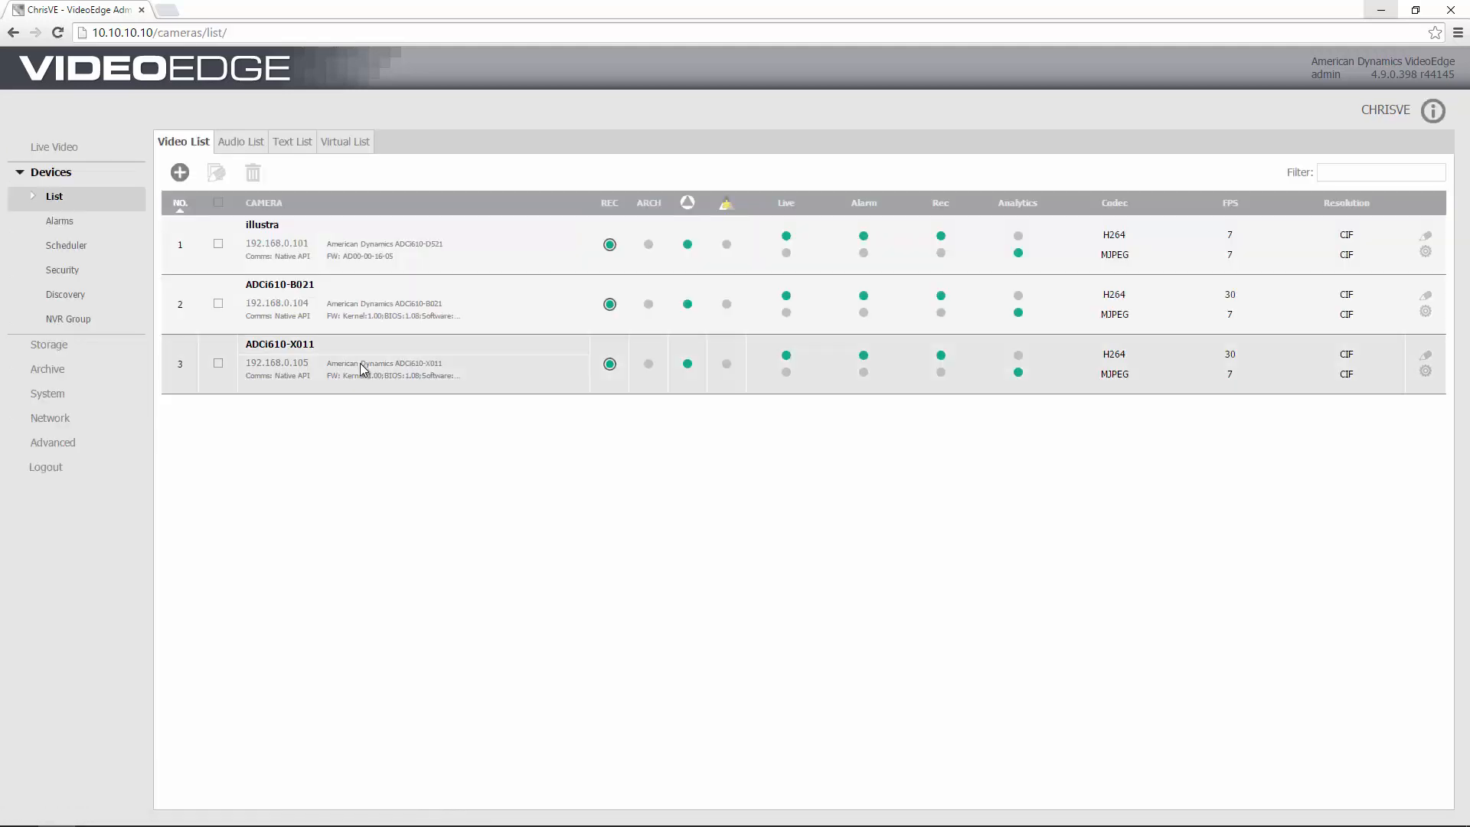